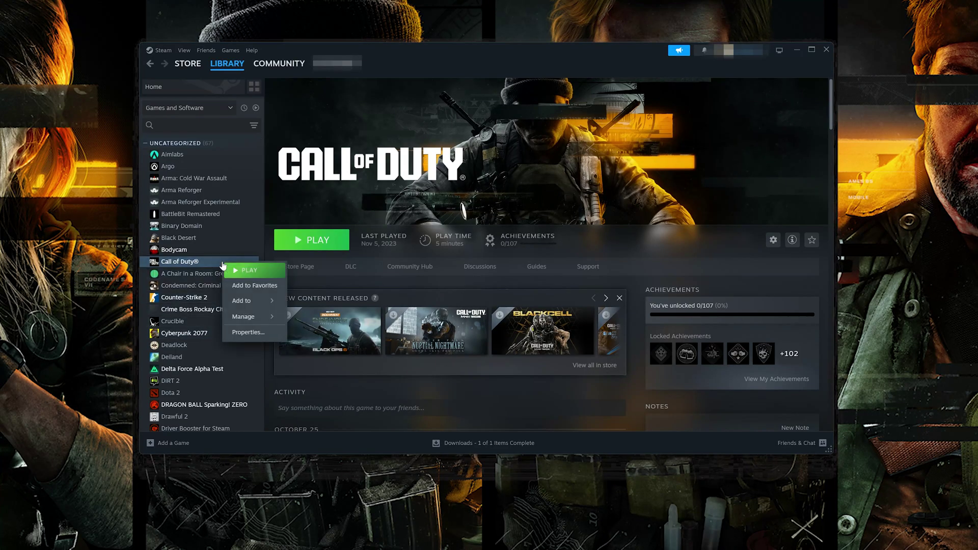
Step: Verify the integrity of Call of Duty's installed game files in Steam, and close the game's properties
left_click(247, 332)
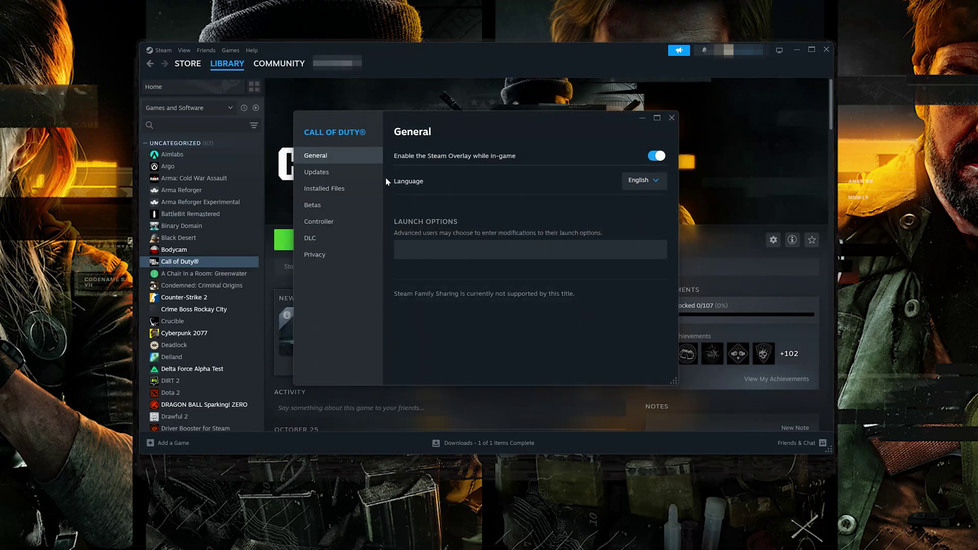
left_click(351, 192)
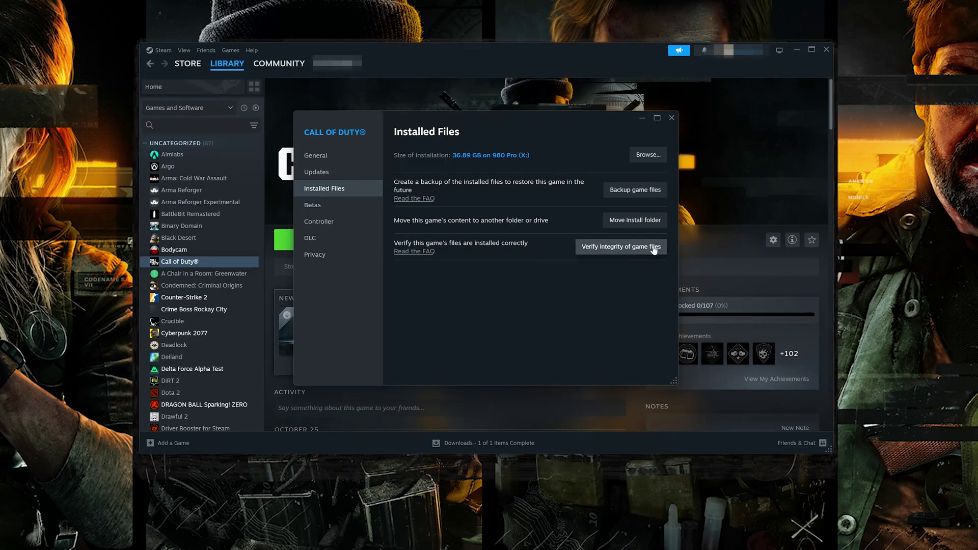
left_click(620, 249)
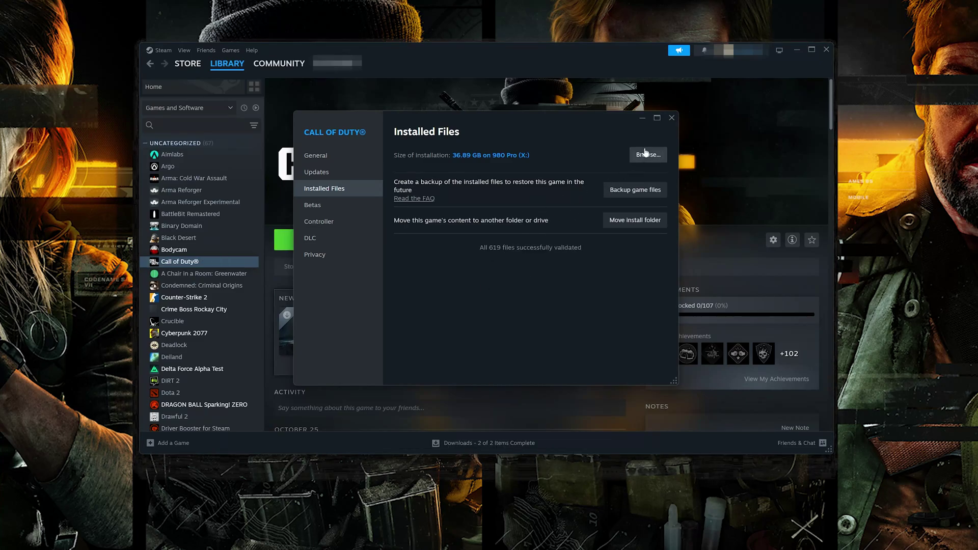
left_click(672, 124)
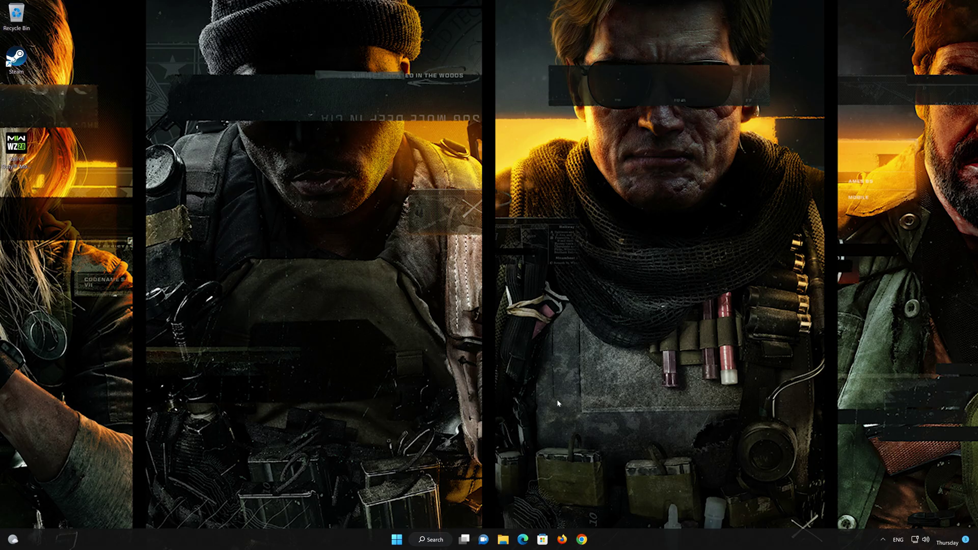
Step: Switch to Control Panel and open the Network and Sharing Center
left_click(397, 539)
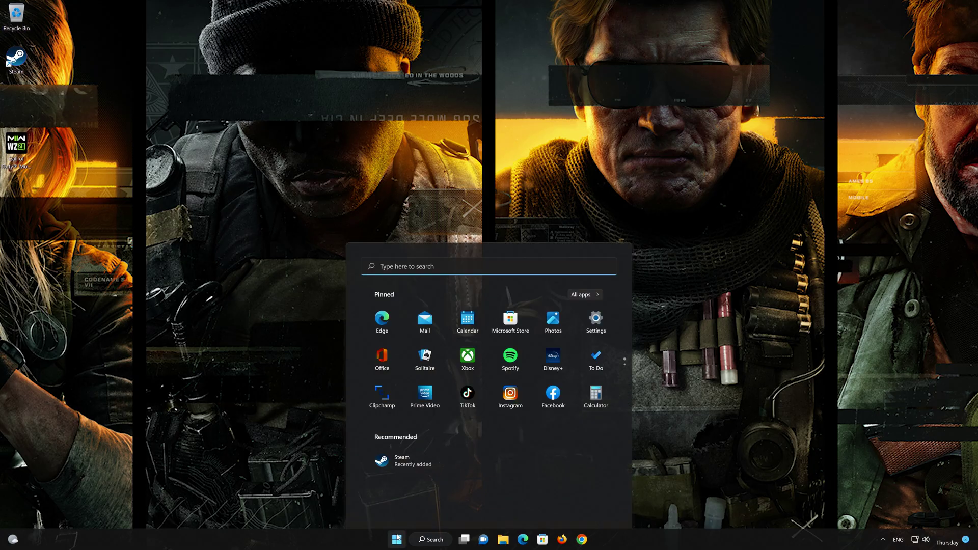
type("control panel")
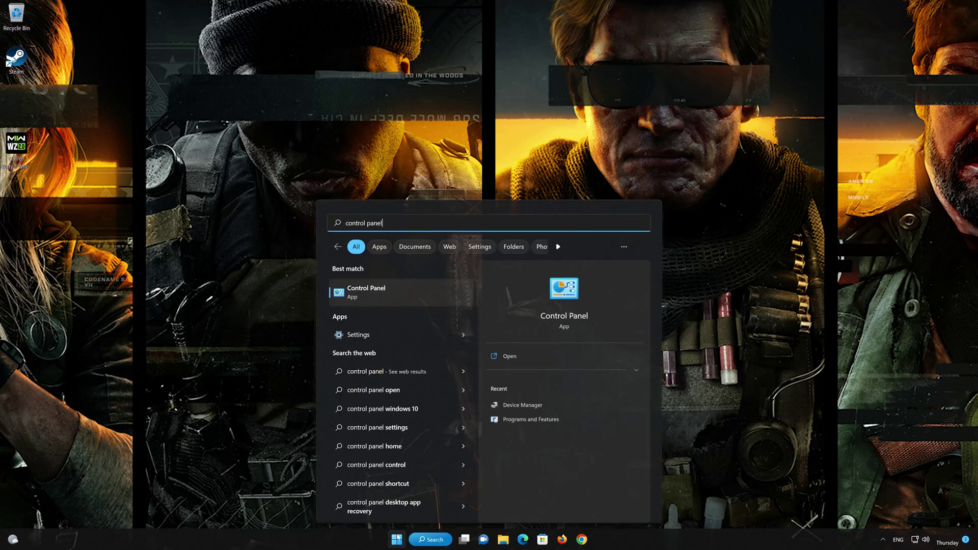
left_click(393, 293)
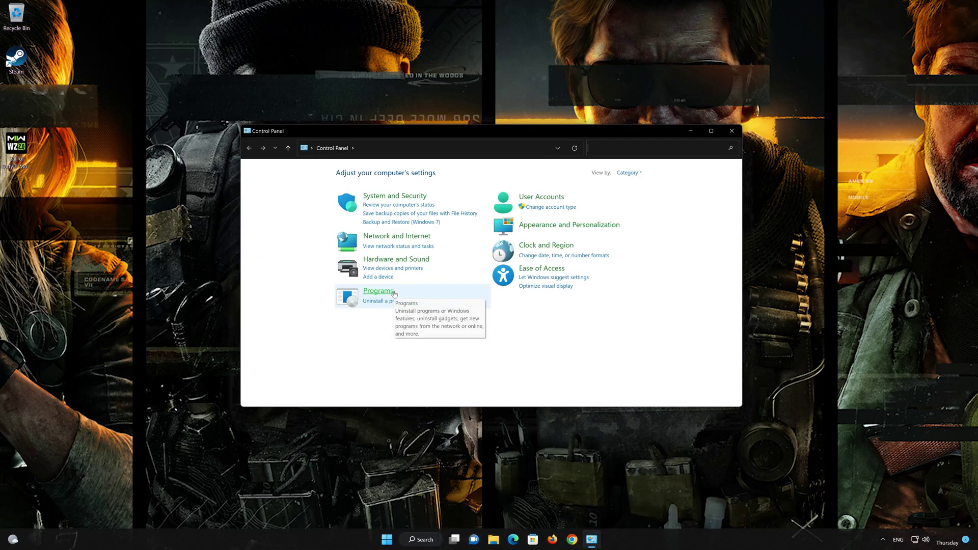
left_click(402, 238)
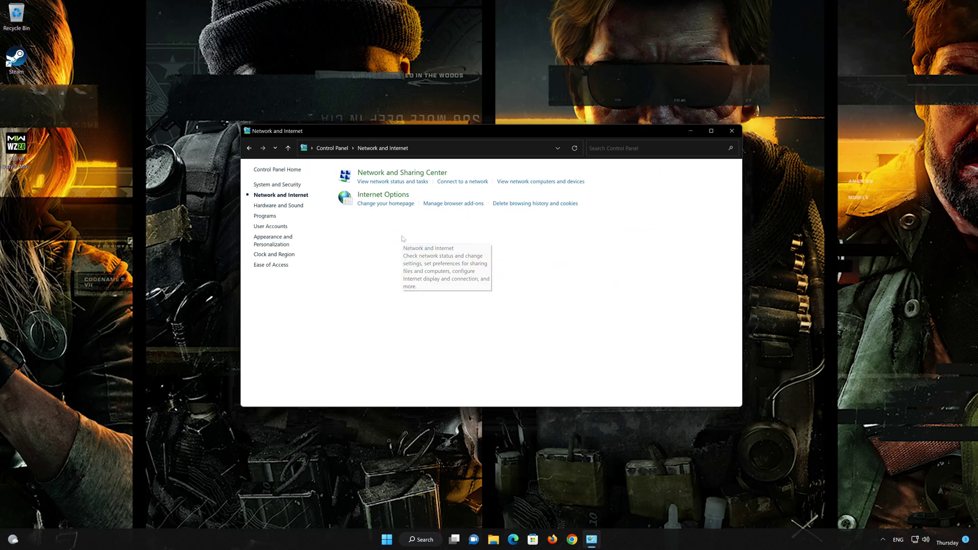
left_click(413, 177)
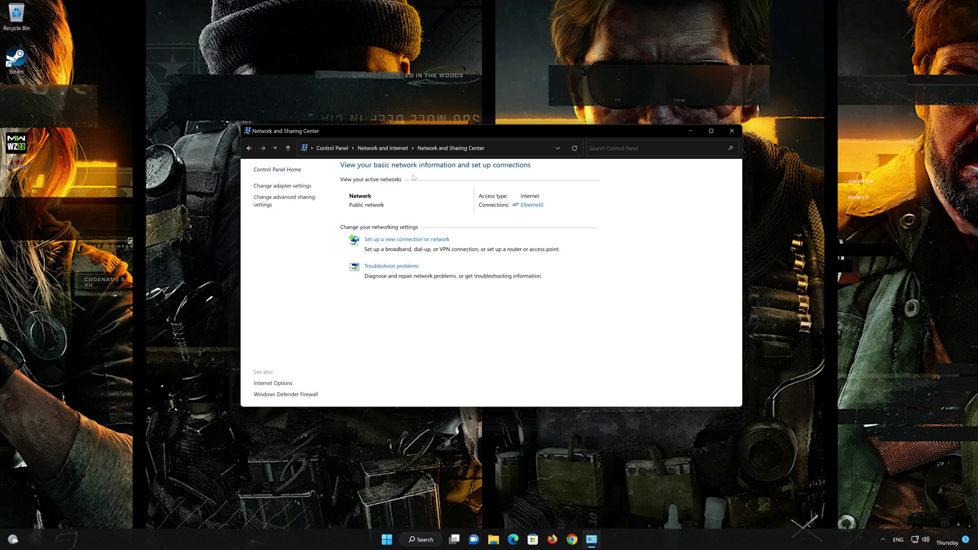
Step: Open the Internet Protocol Version 4 (TCP/IPv4) properties of the Ethernet0 connection
left_click(531, 206)
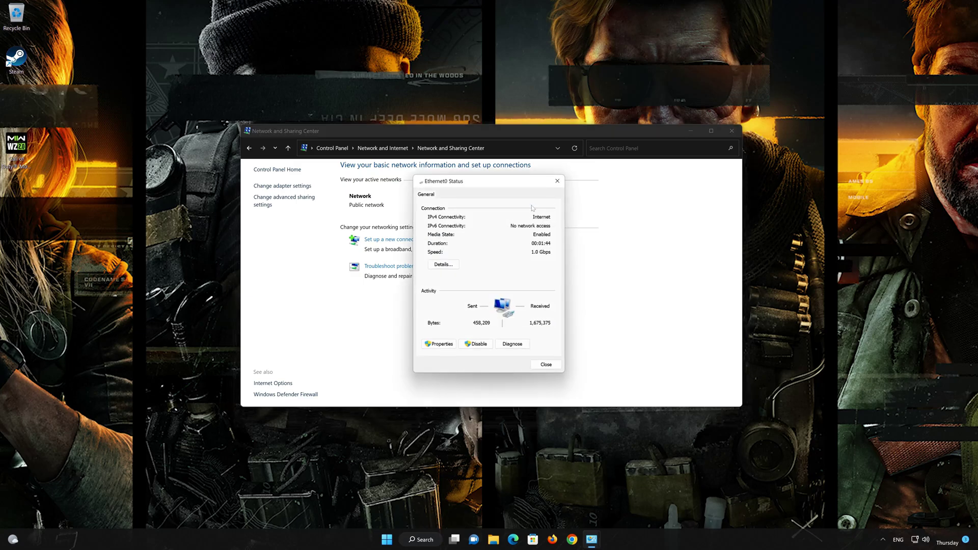
left_click(444, 345)
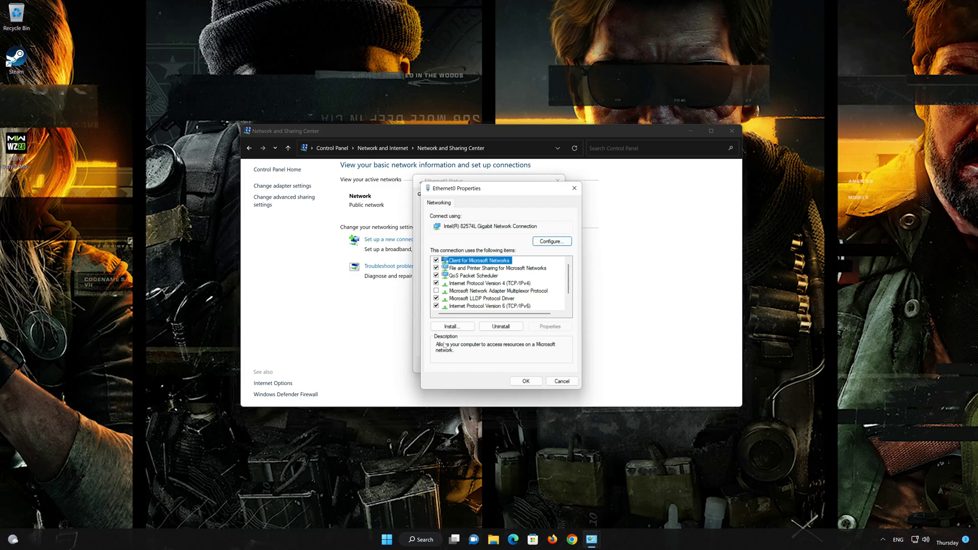
left_click(473, 283)
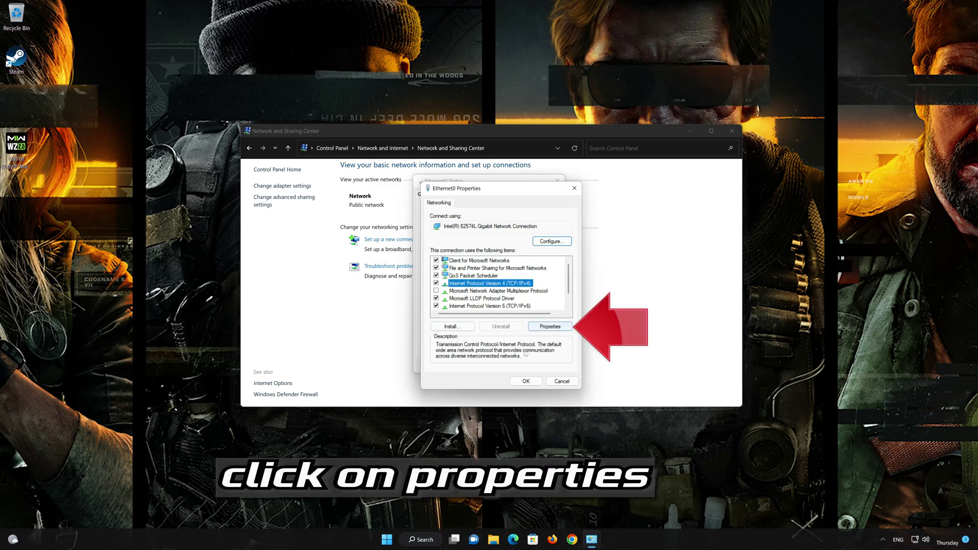
left_click(548, 327)
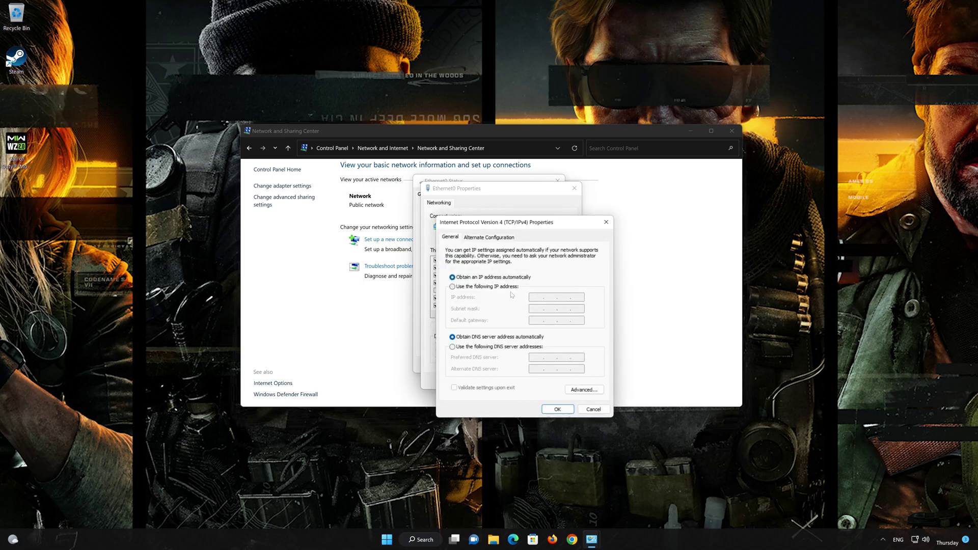
Step: Set the preferred DNS server to 8.8.8.8 and the alternate to 8.8.4.4, apply them and close the connection dialogs
left_click(452, 346)
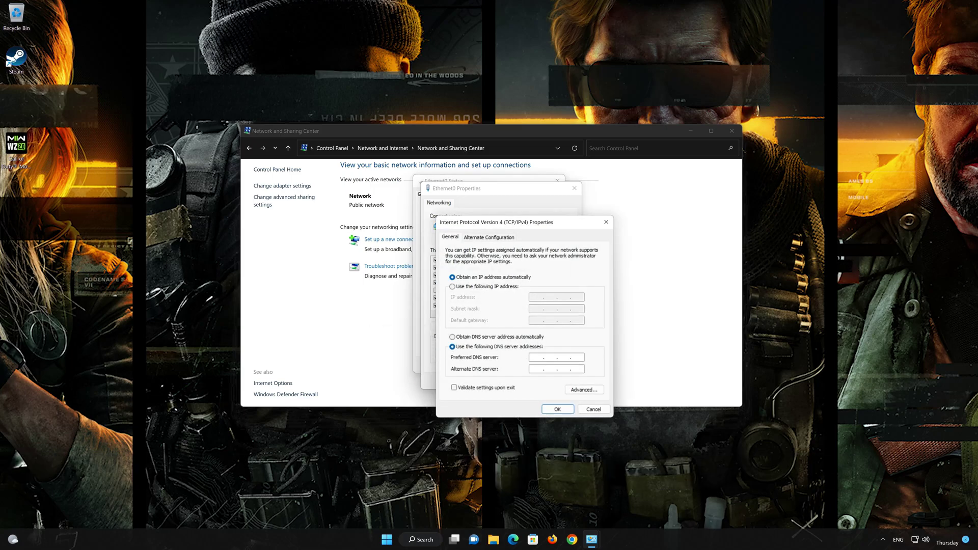
left_click(537, 357)
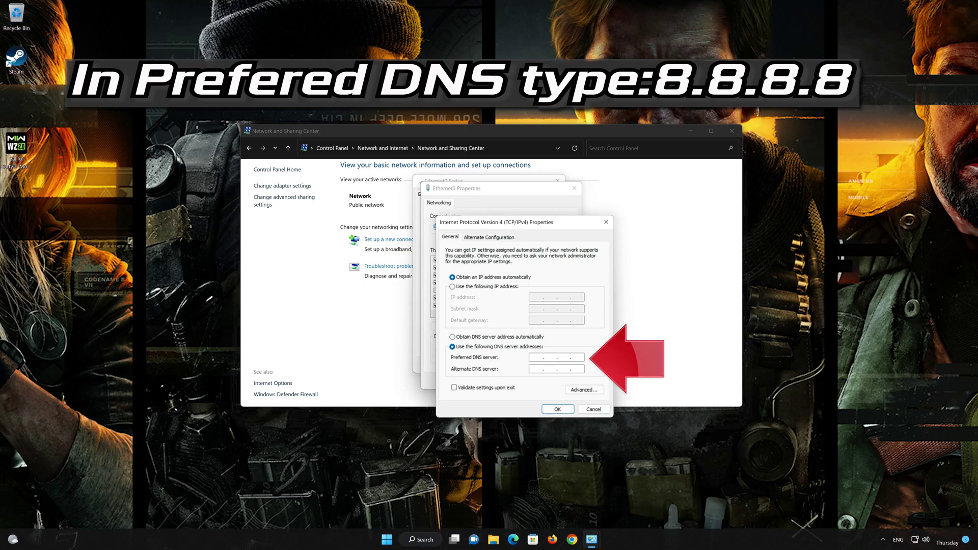
type("8.8.8.8.8.88")
left_click(537, 369)
type("8 ")
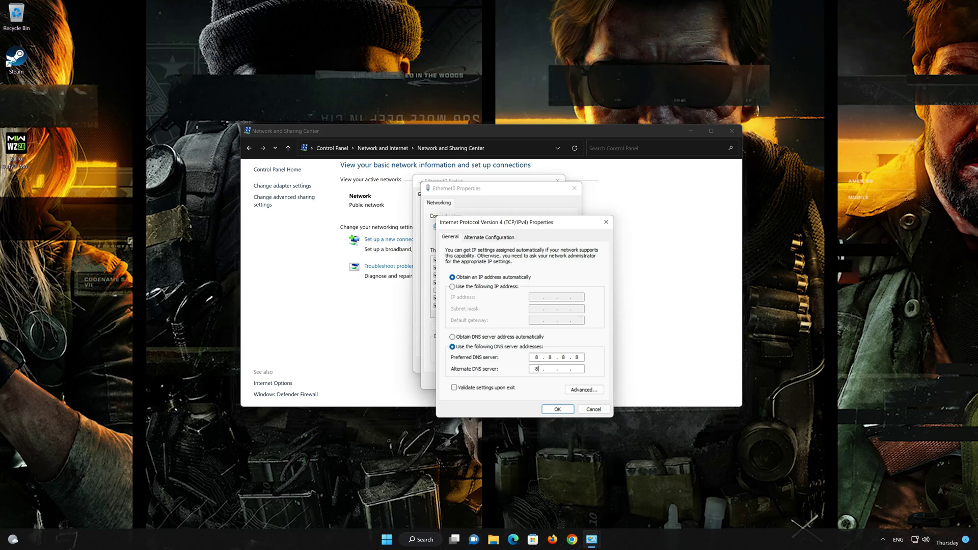
type(".")
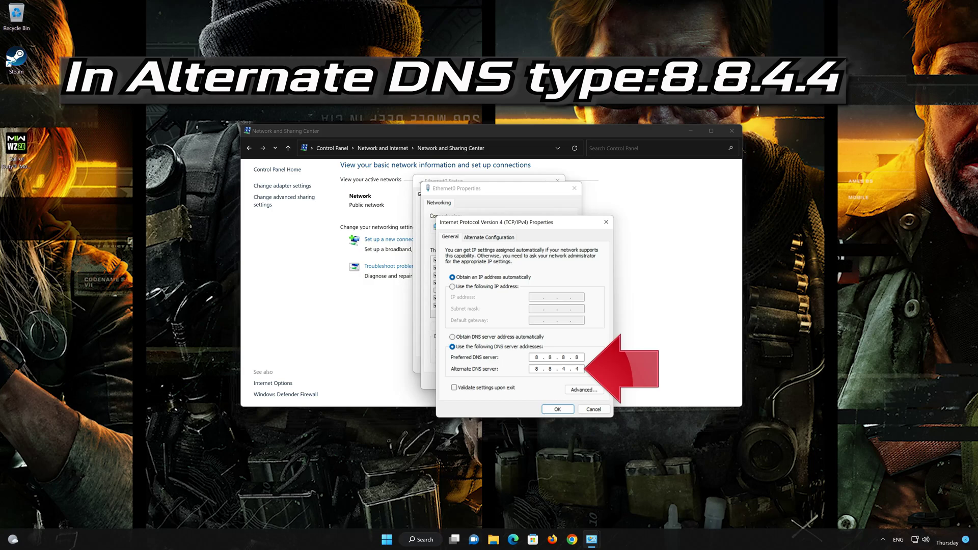
left_click(557, 408)
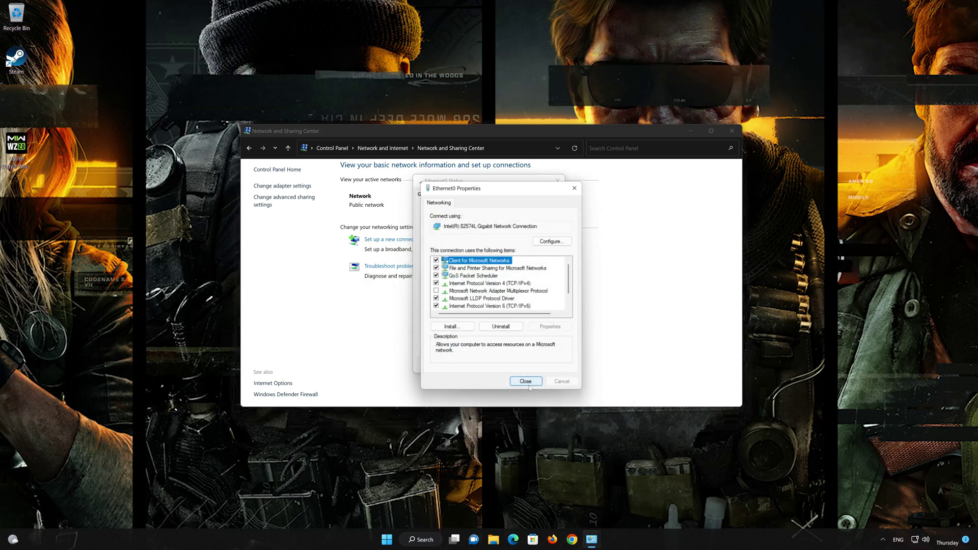
left_click(527, 382)
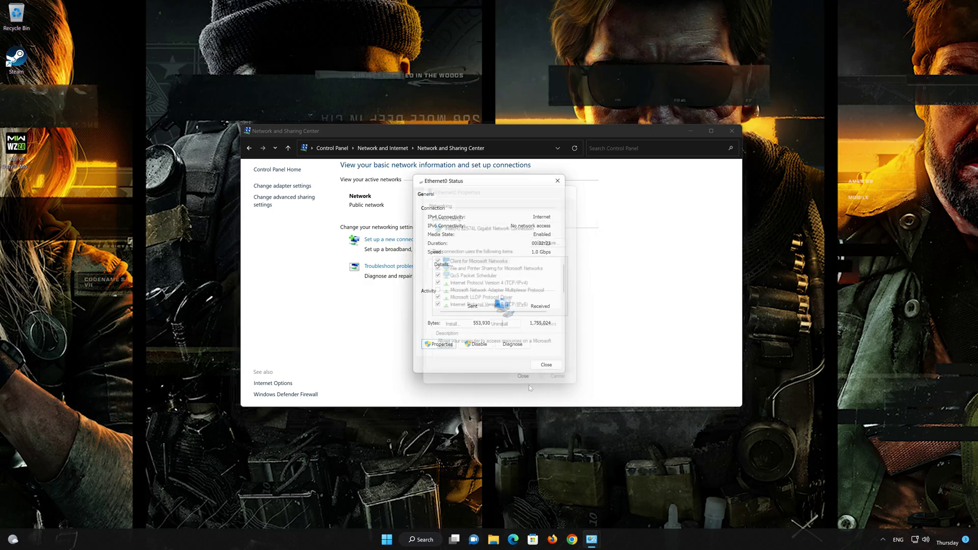
left_click(547, 365)
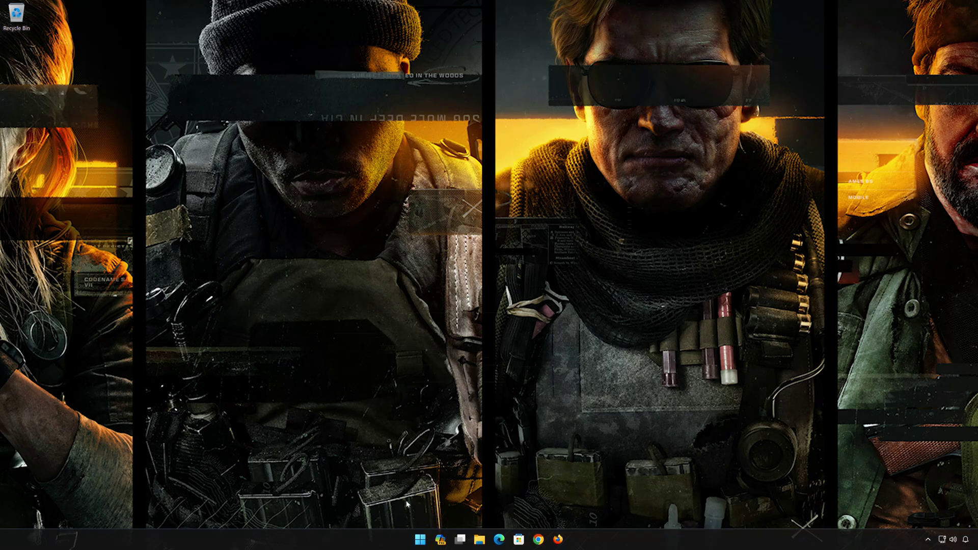
Step: Open Command Prompt as administrator, allow it to make changes, and move its window to the middle of the desktop
left_click(421, 539)
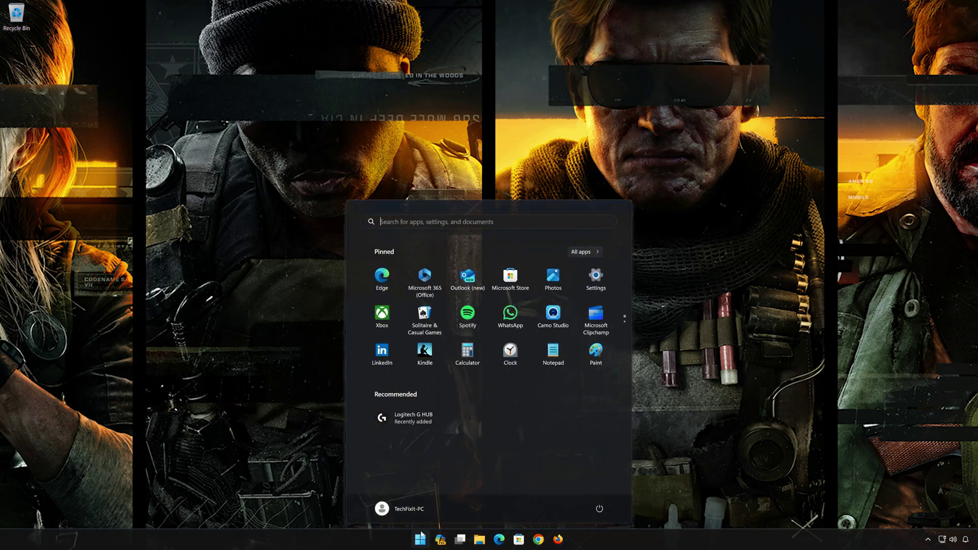
type("cmd")
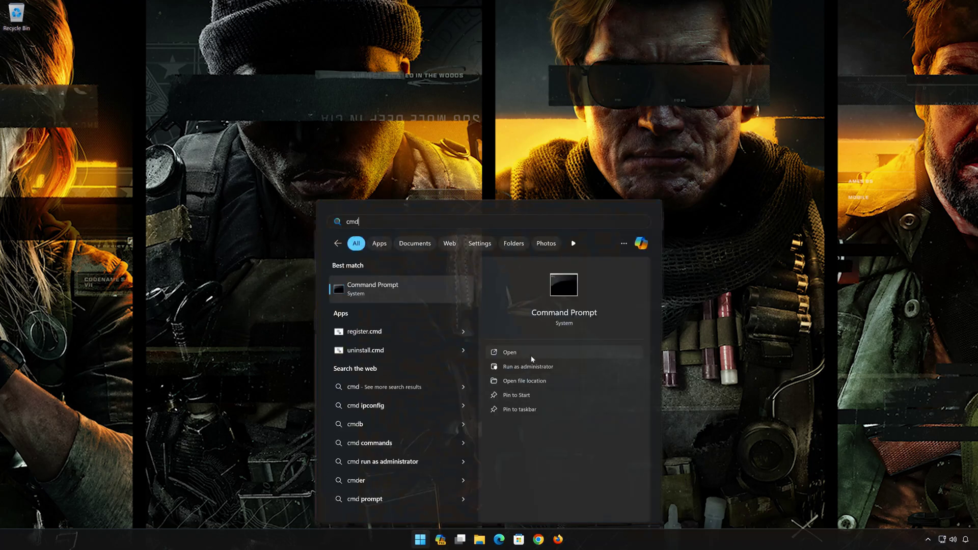
left_click(576, 368)
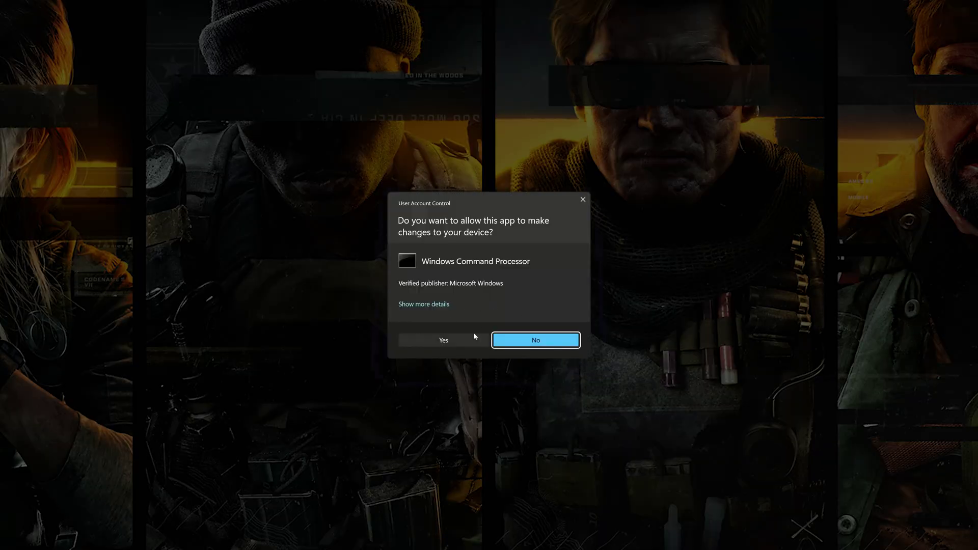
left_click(448, 345)
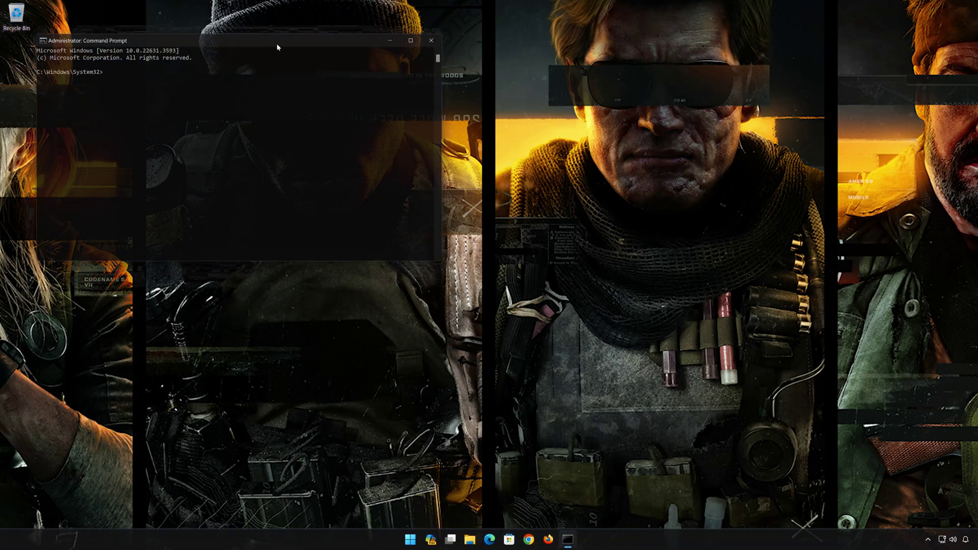
left_click_drag(278, 47, 535, 117)
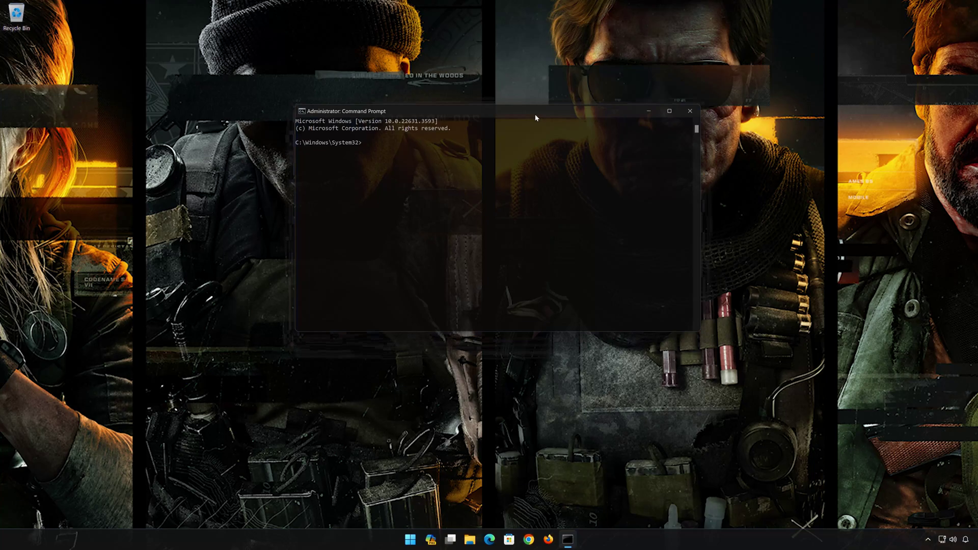
Step: Release and renew the computer's IP configuration with ipconfig /release and ipconfig /renew
type("ipc")
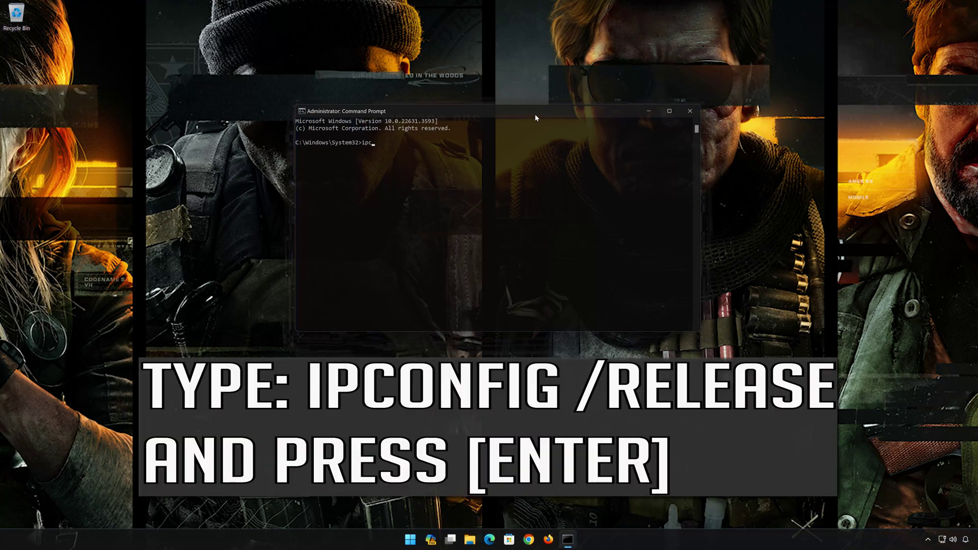
type("onfig /rel")
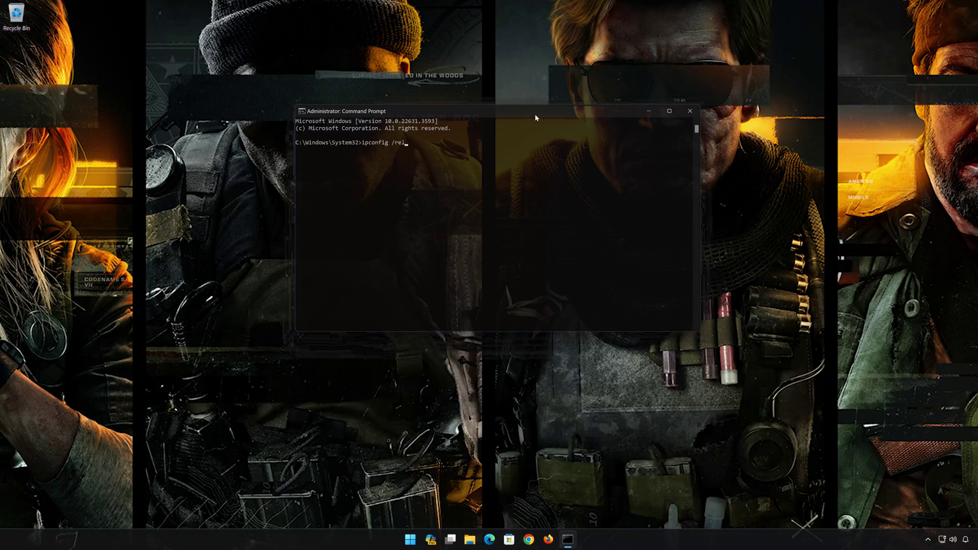
type("ease")
key("Return")
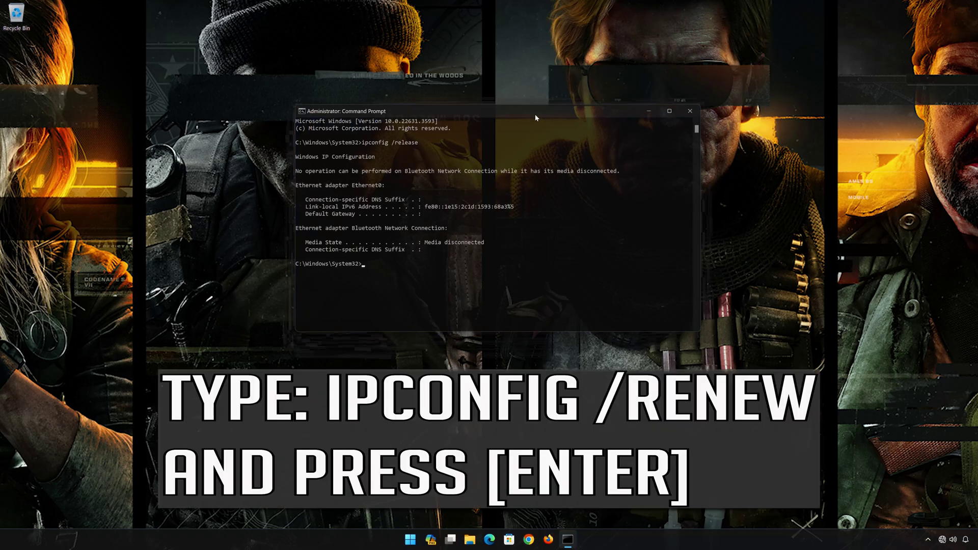
type("ipcon")
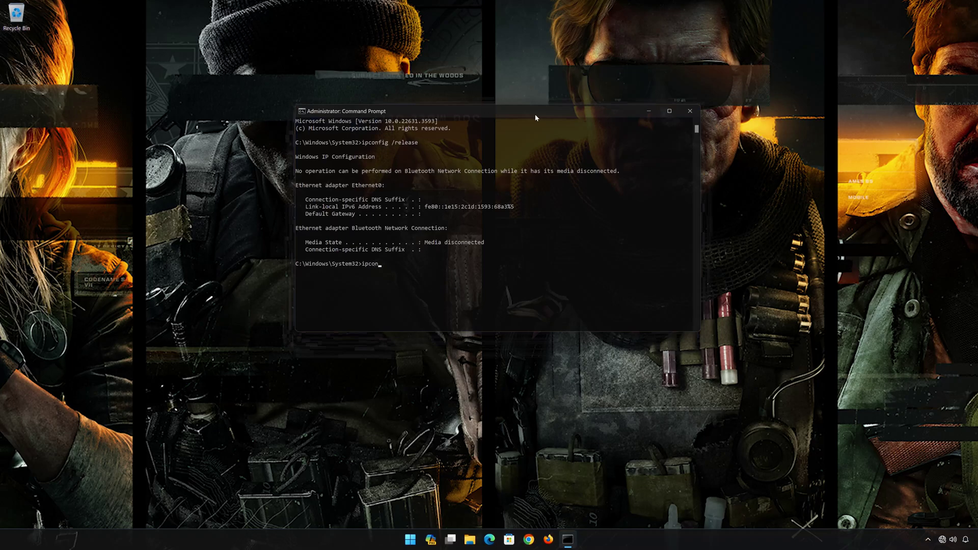
type("fig /renew")
key("Return")
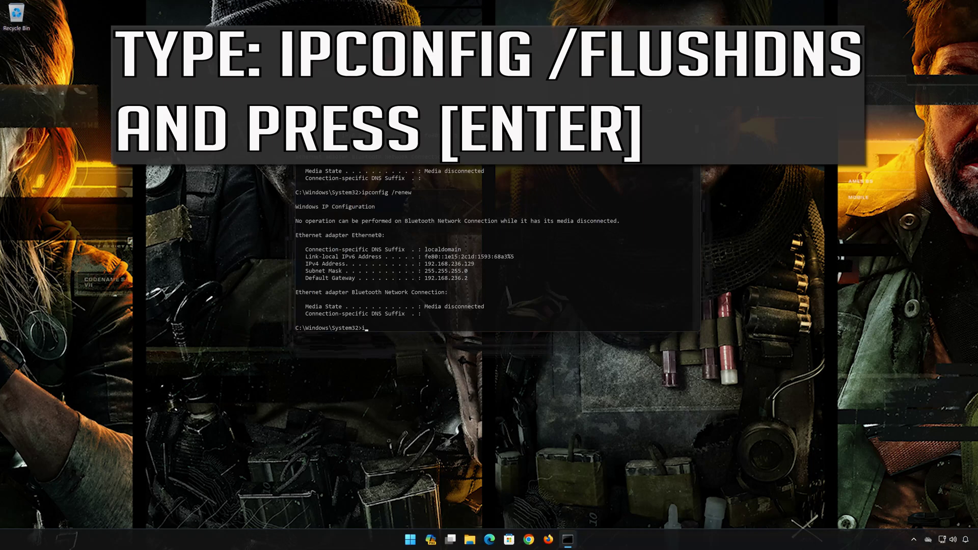
Step: Flush the DNS resolver cache with ipconfig /flushdns, and exit Command Prompt
type("pconfig")
type("/flus")
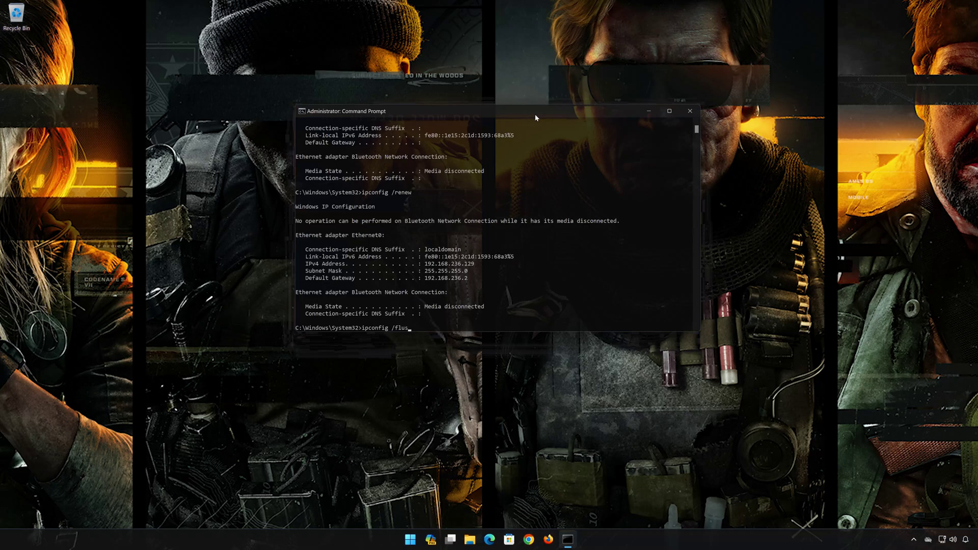
type("hdns")
key("Return")
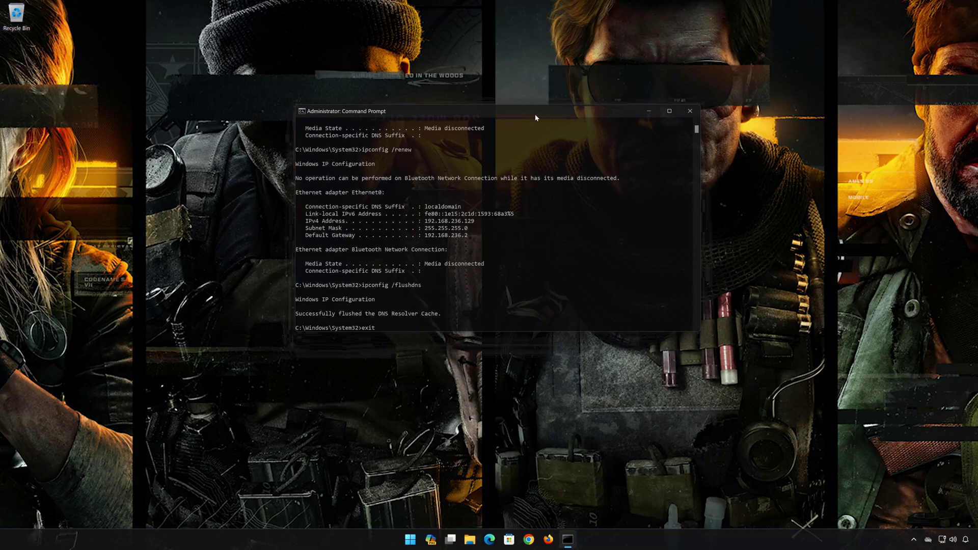
key("Return")
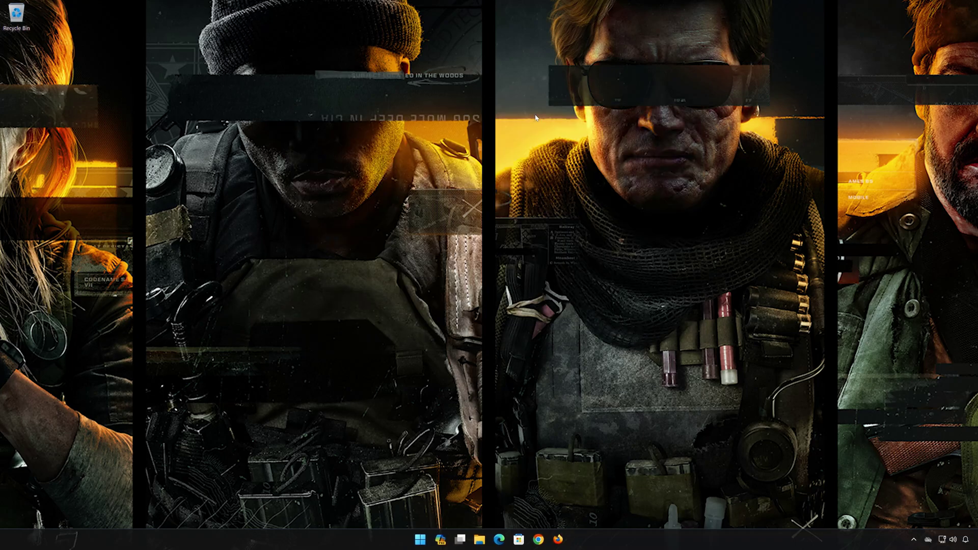
Step: Restart the computer
left_click(420, 540)
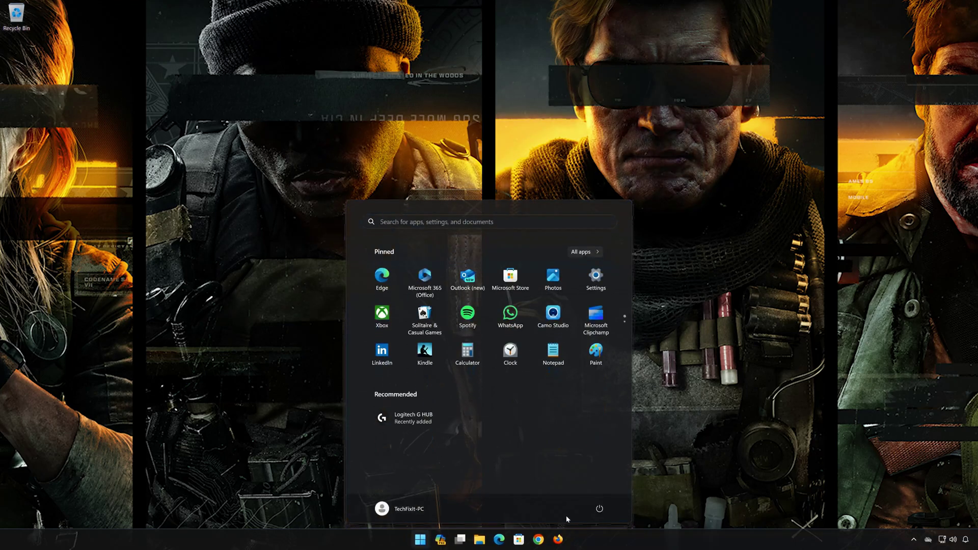
left_click(598, 509)
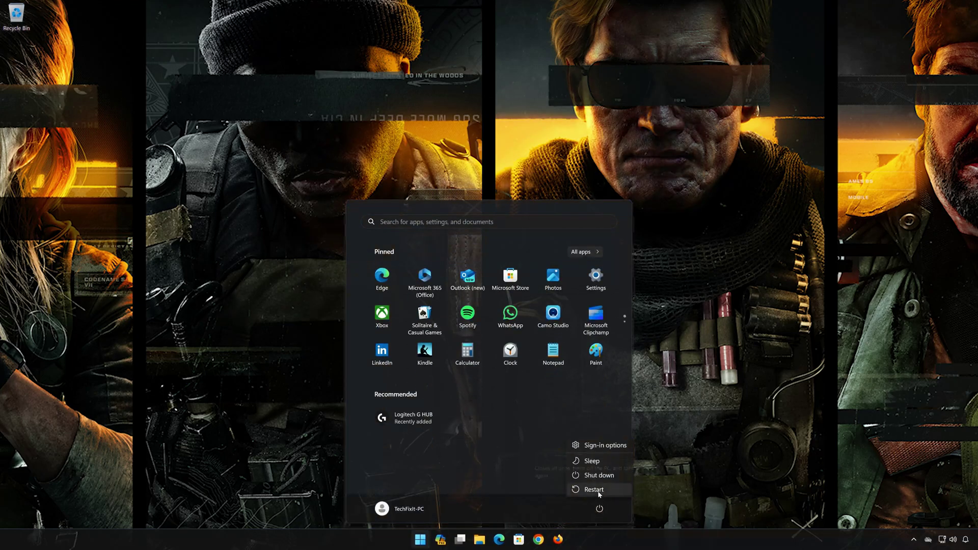